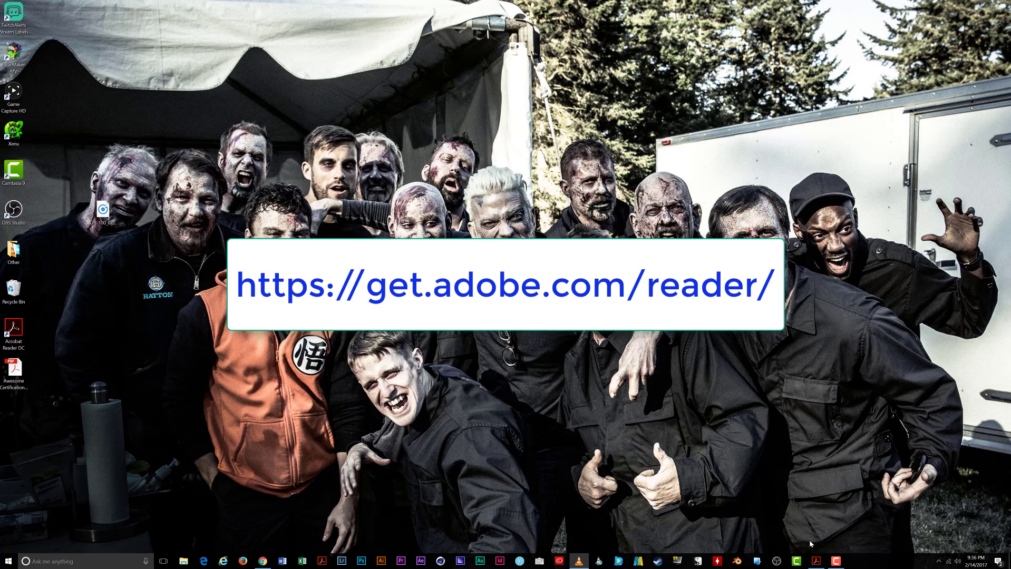
Step: Launch Adobe Acrobat Reader DC from the taskbar to reach its Home screen
{"action": "left_click", "coordinate": [815, 561]}
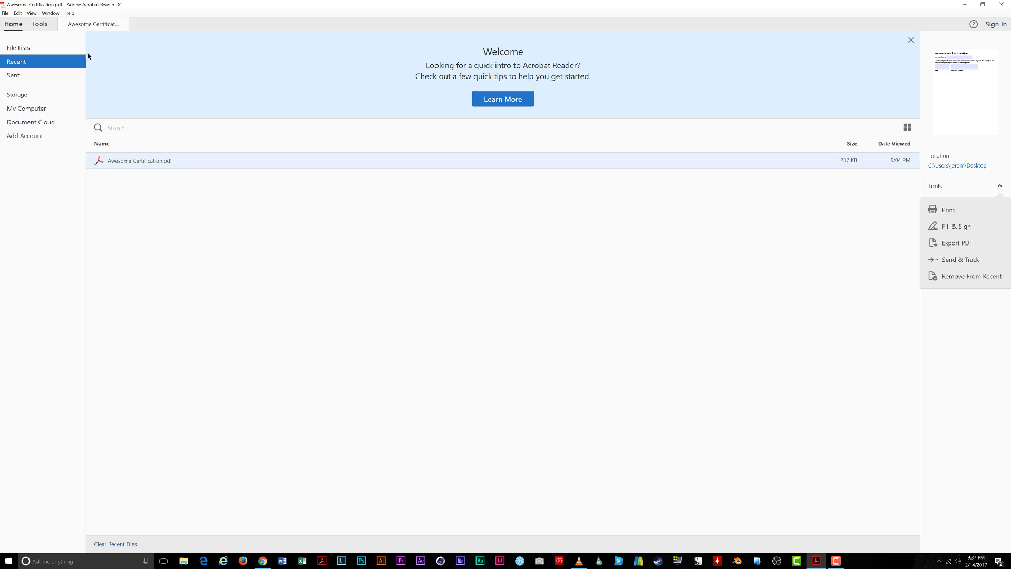
Step: Open Preferences > Signatures > Identities & Trusted Certificates and show the empty Digital IDs list
{"action": "left_click", "coordinate": [19, 14]}
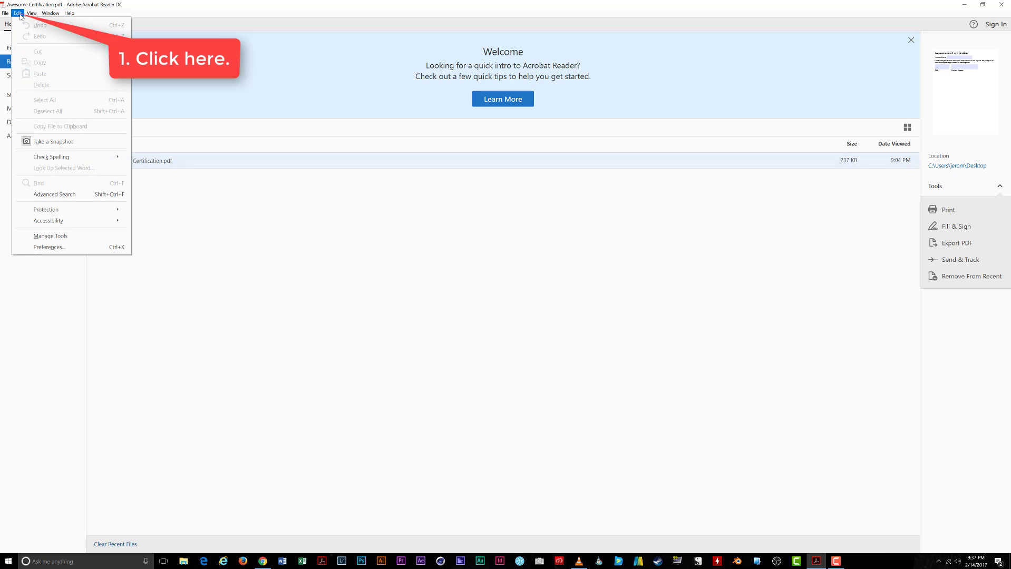
{"action": "left_click", "coordinate": [57, 247]}
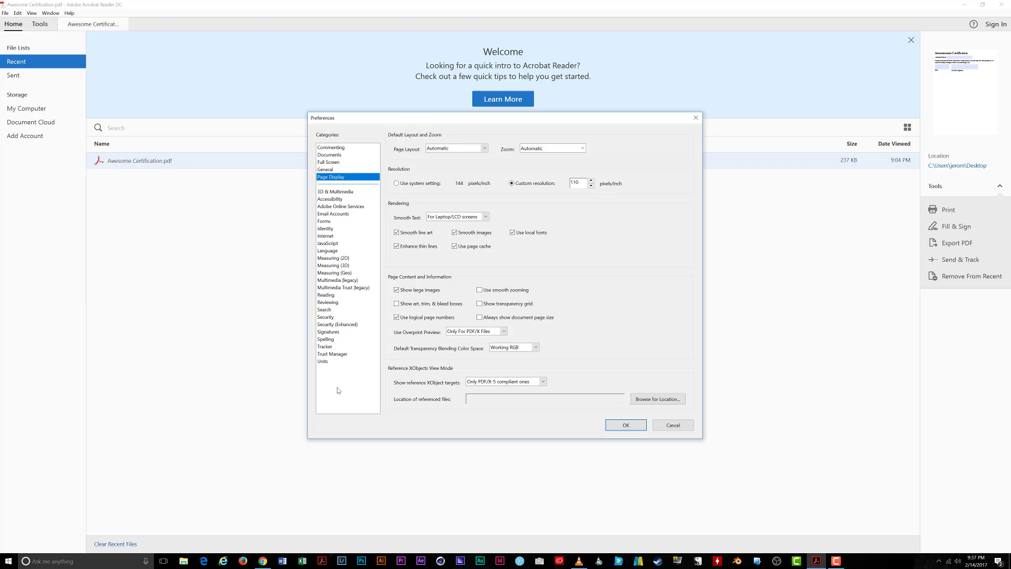
{"action": "left_click", "coordinate": [330, 332]}
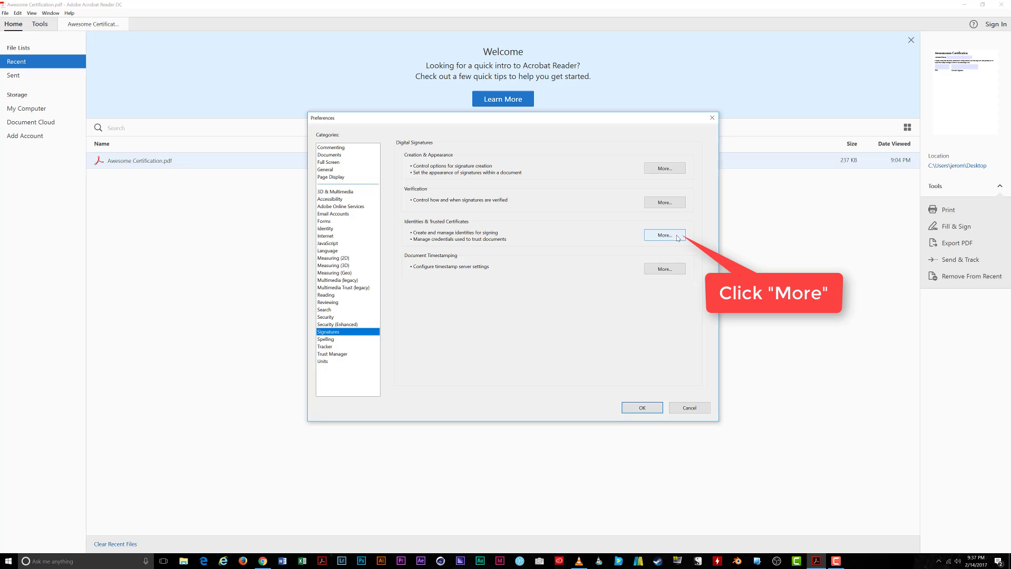
{"action": "left_click", "coordinate": [678, 238]}
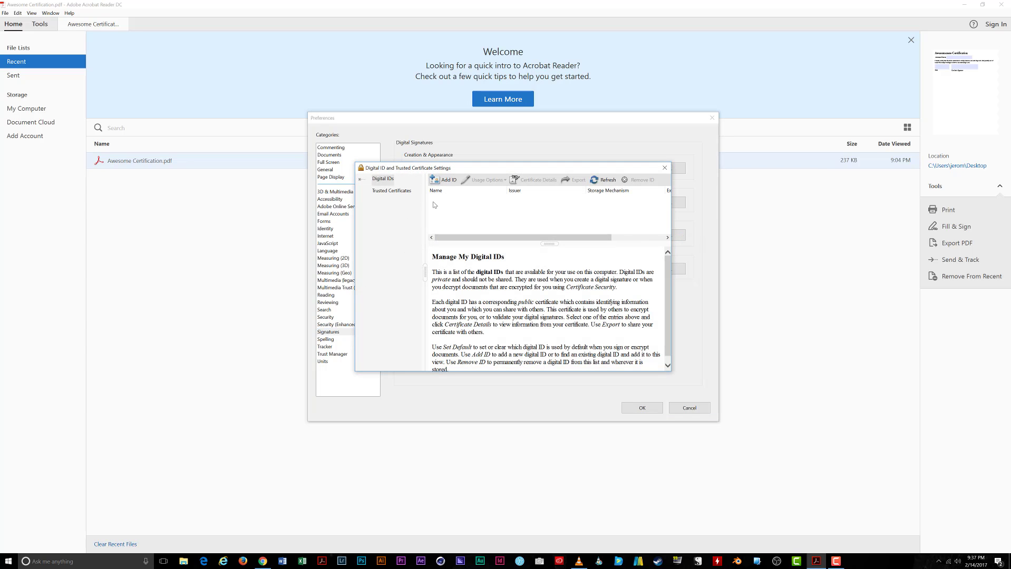
{"action": "left_click", "coordinate": [382, 181]}
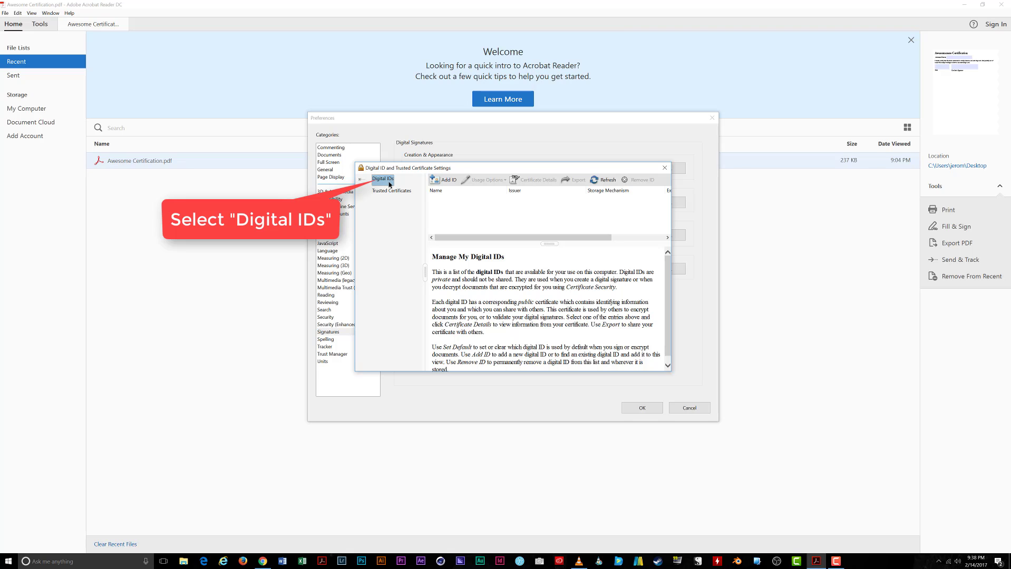
Step: Add a brand-new digital ID stored as a new PKCS#12 file, reaching the identity form
{"action": "left_click", "coordinate": [449, 180]}
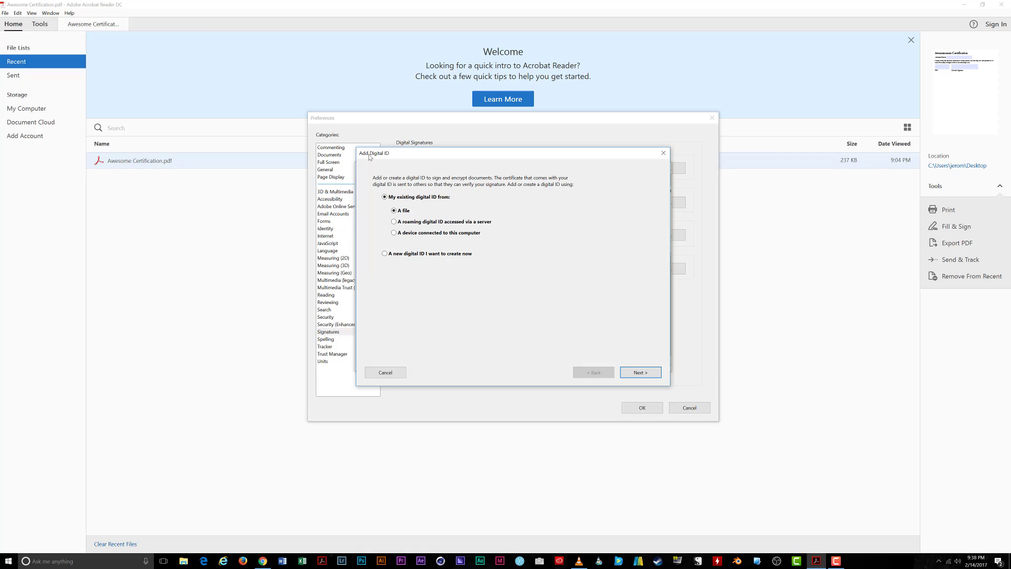
{"action": "left_click", "coordinate": [385, 254]}
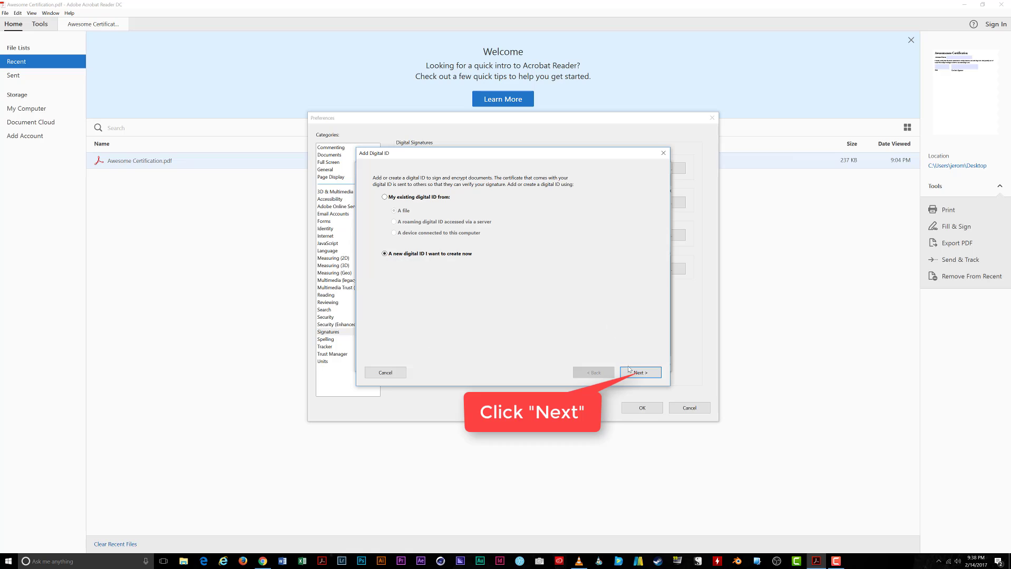
{"action": "left_click", "coordinate": [627, 370]}
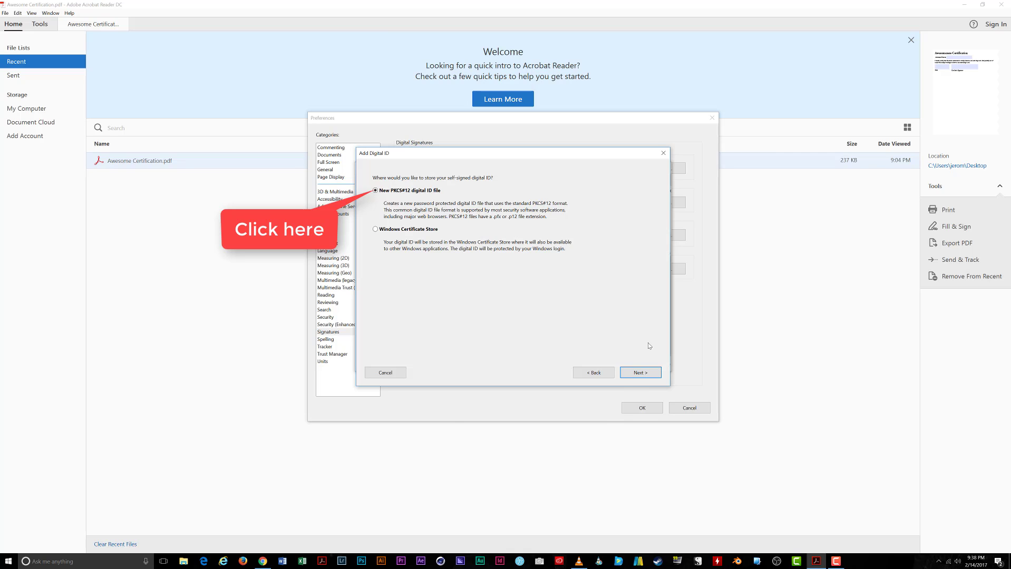
{"action": "left_click", "coordinate": [641, 373]}
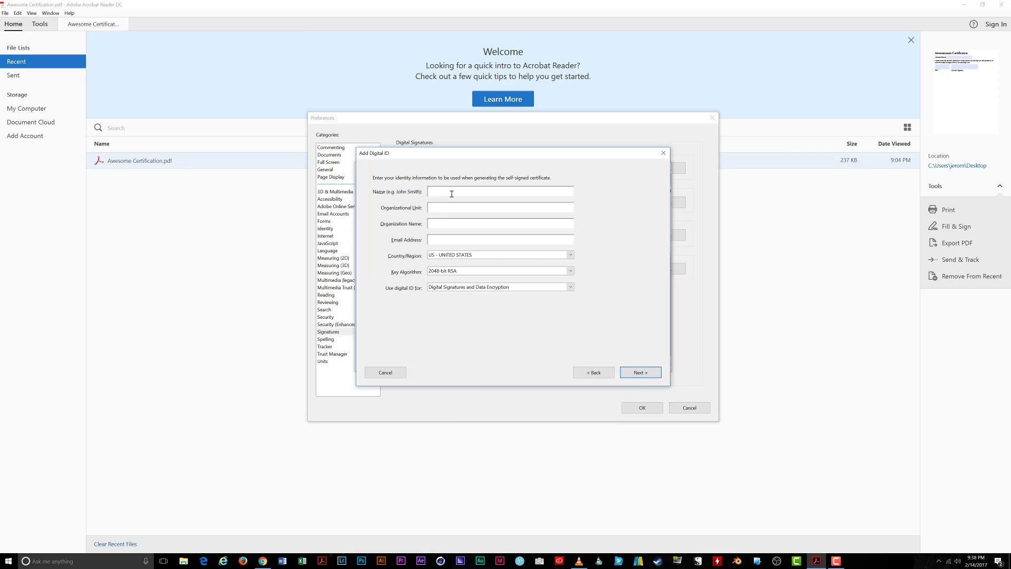
Step: Enter the ID holder's name, organizational unit Administration, organization and e-mail address
{"action": "key", "text": "Tab"}
{"action": "type", "text": "Adm"}
{"action": "type", "text": "inistrati"}
{"action": "type", "text": "J"}
{"action": "type", "text": "Hig"}
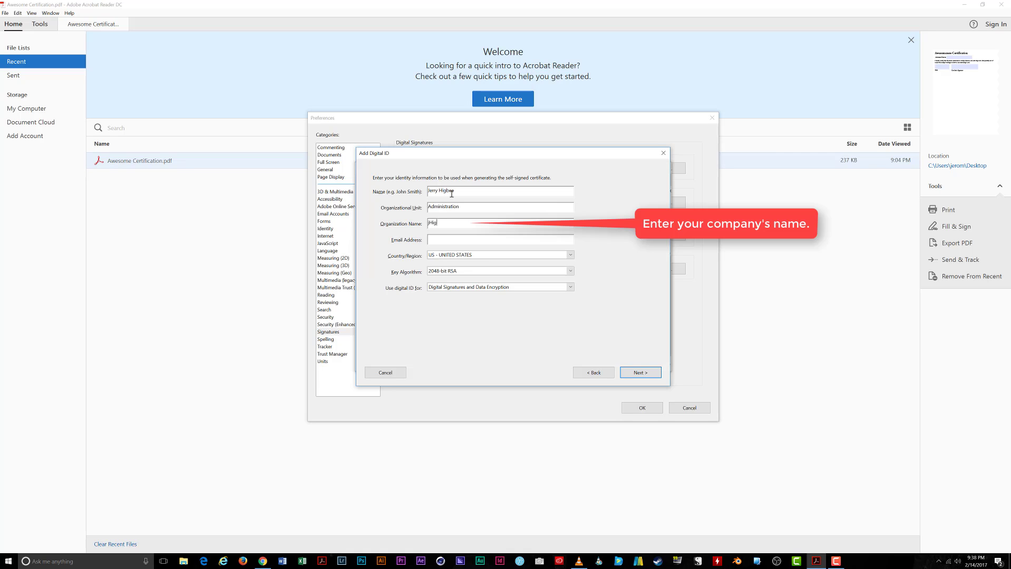
{"action": "type", "text": "bee Media"}
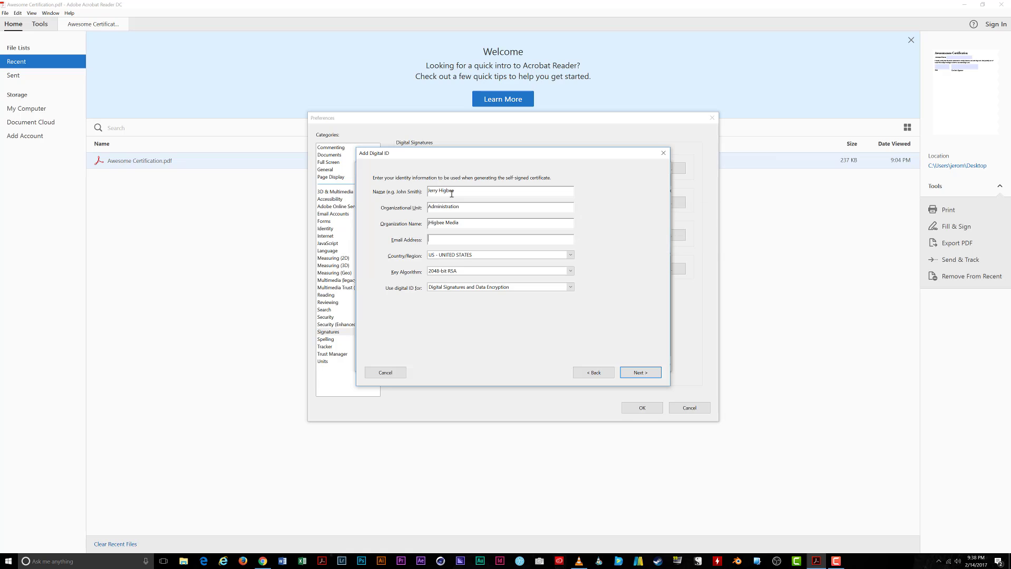
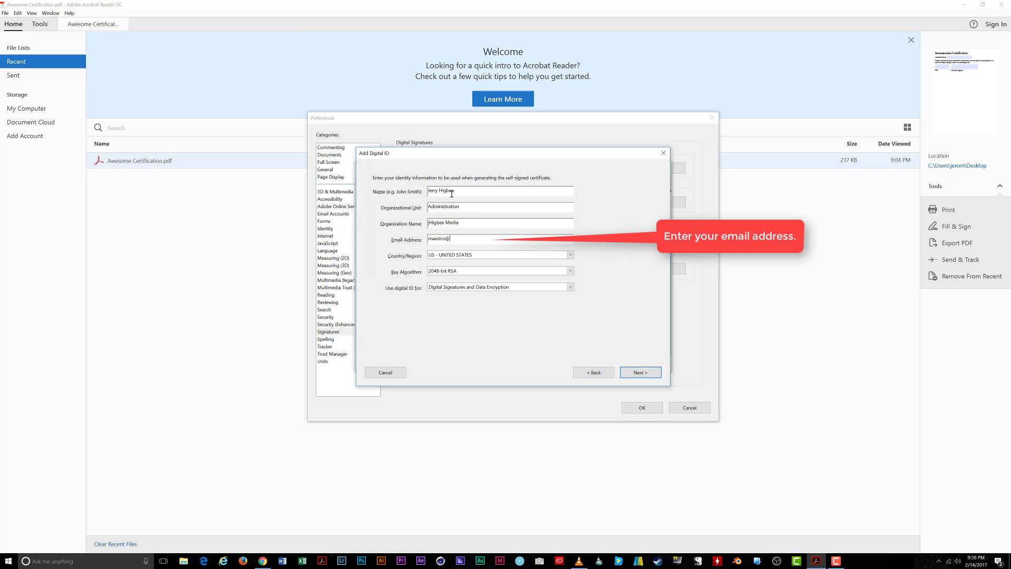
Step: Restrict the ID's use to Digital Signatures, keeping 2048-bit RSA, and move to the password step
{"action": "left_click", "coordinate": [482, 257]}
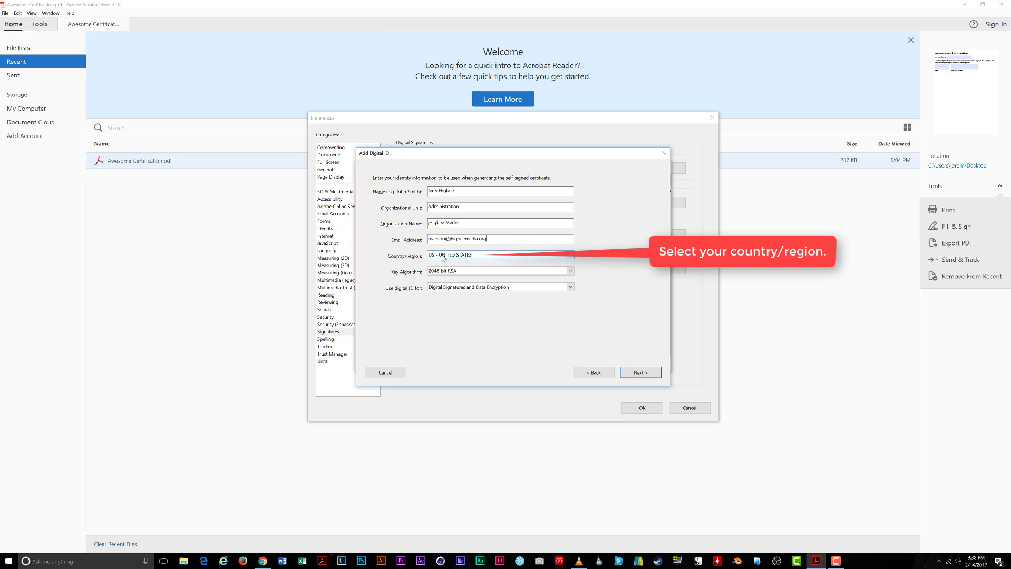
{"action": "left_click", "coordinate": [460, 274]}
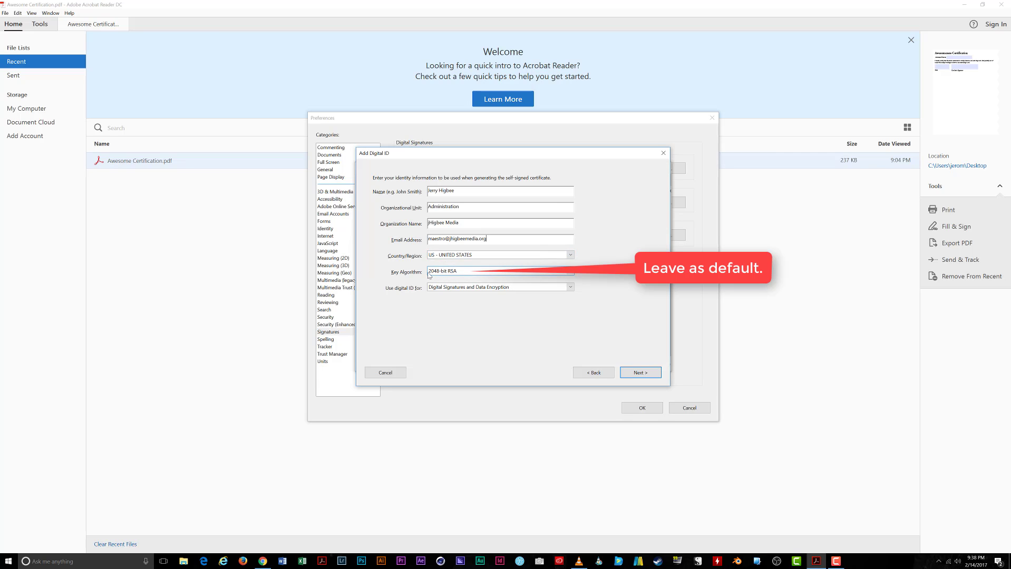
{"action": "left_click", "coordinate": [562, 287]}
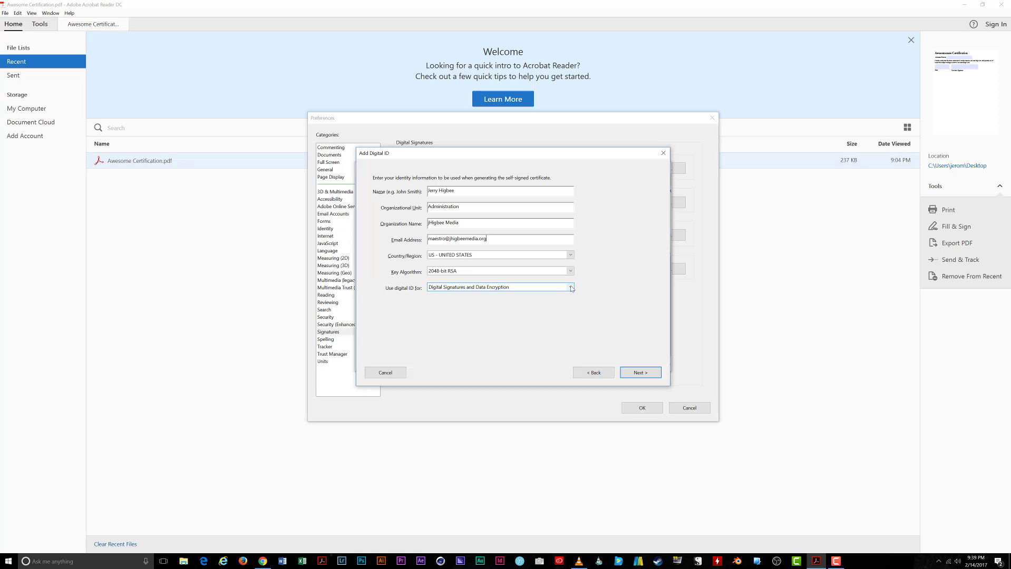
{"action": "left_click", "coordinate": [570, 287]}
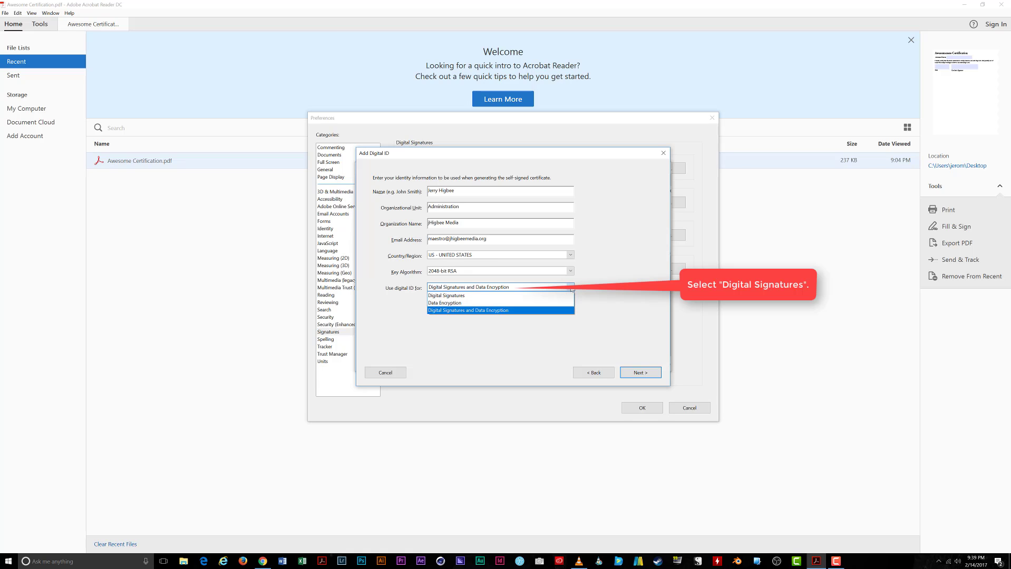
{"action": "left_click", "coordinate": [527, 297]}
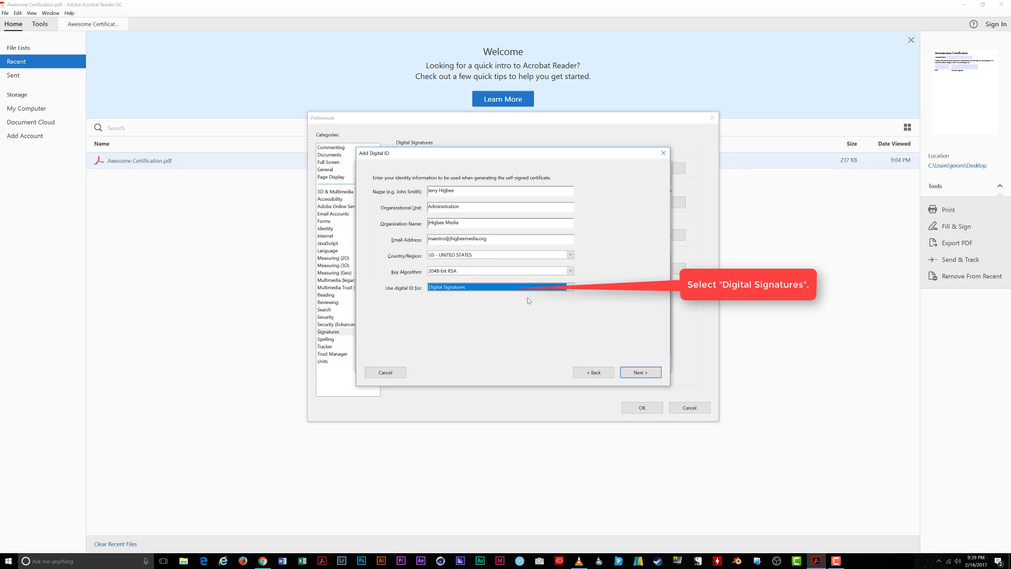
{"action": "left_click", "coordinate": [637, 373]}
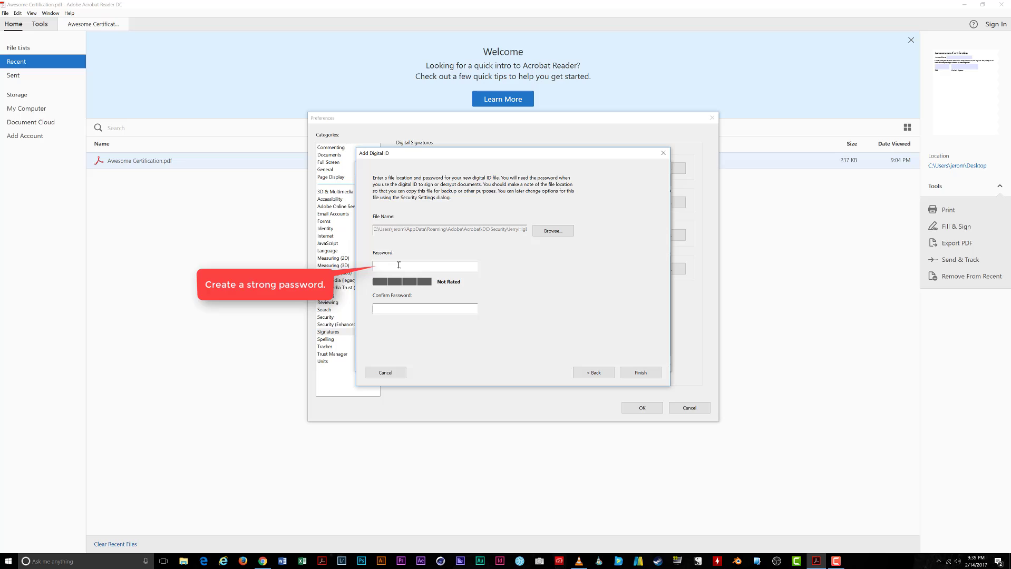
Step: Enter and confirm the digital ID file password, rated Medium strength
{"action": "type", "text": "****"}
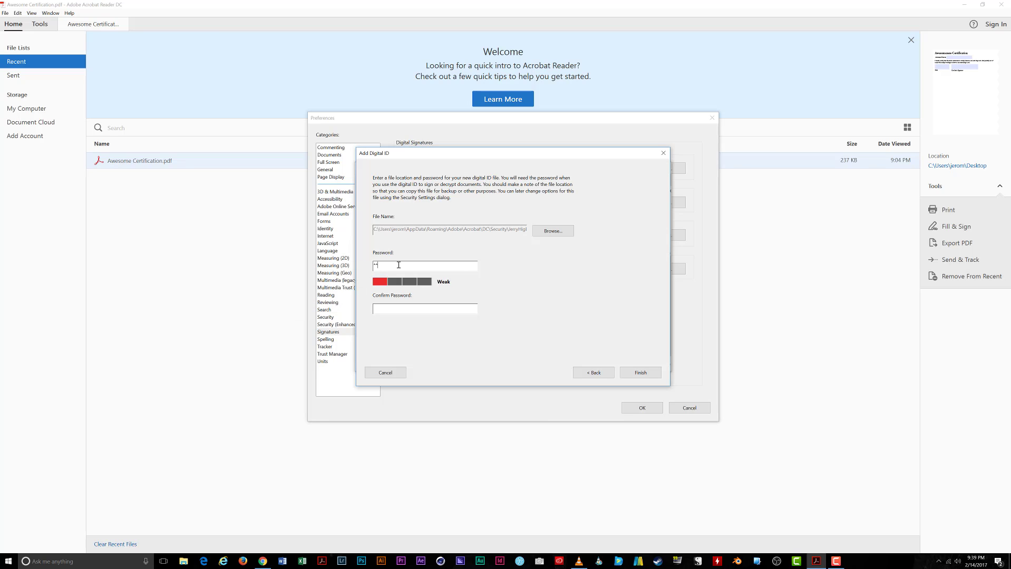
{"action": "type", "text": "****"}
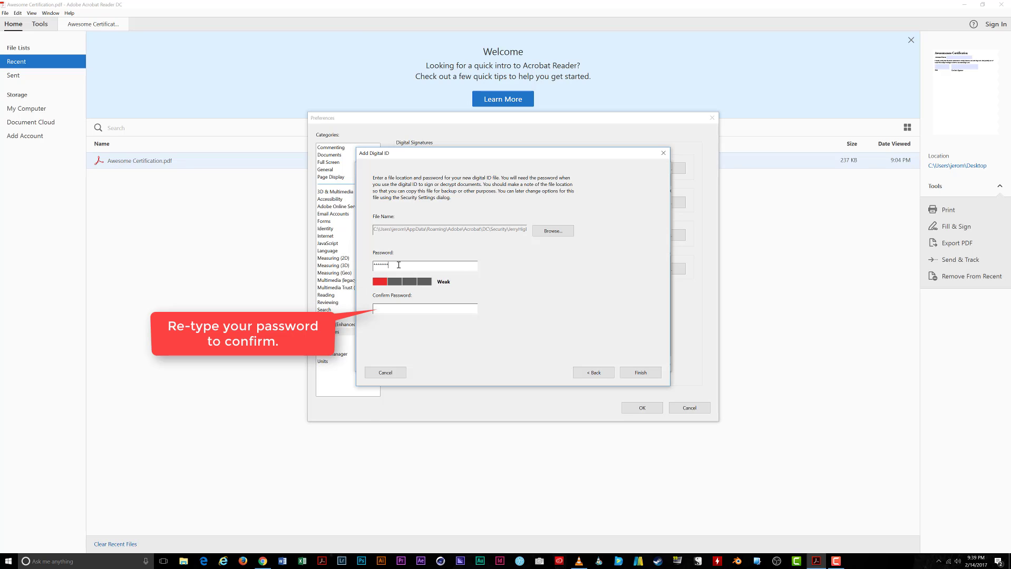
{"action": "type", "text": "*****"}
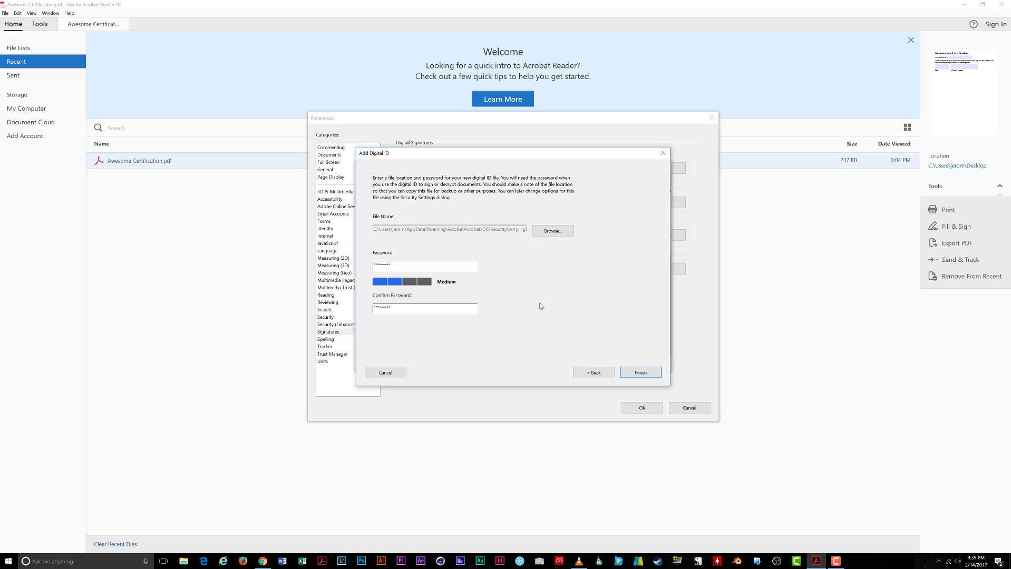
Step: Finish the new digital ID and close the Digital ID settings and Preferences windows
{"action": "left_click", "coordinate": [640, 374]}
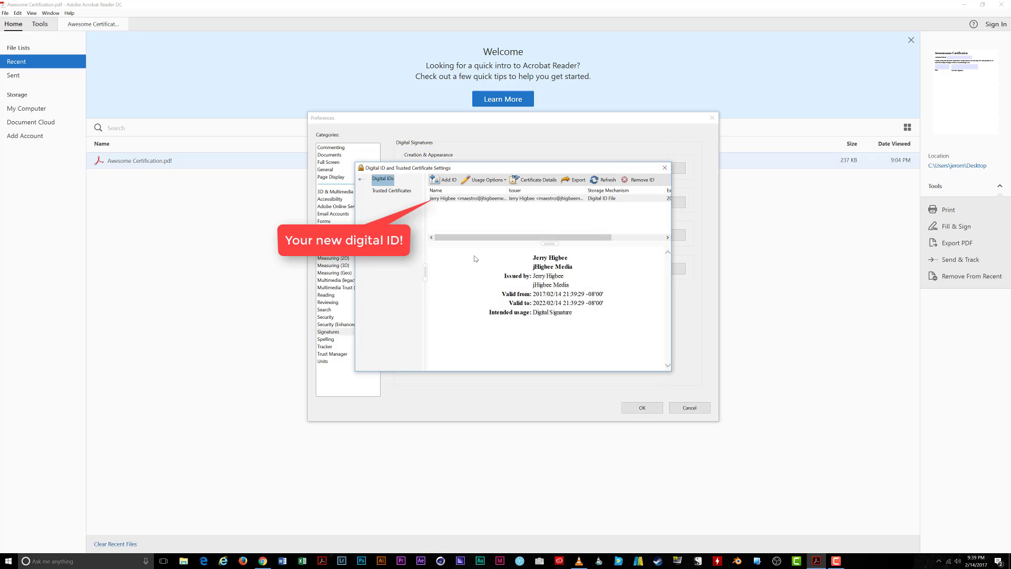
{"action": "mouse_move", "coordinate": [481, 202]}
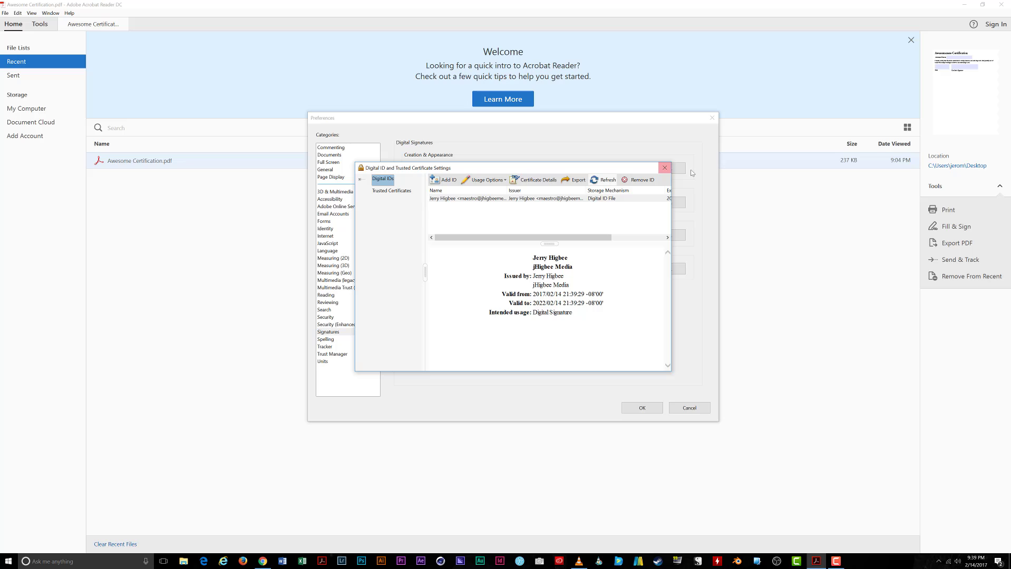
{"action": "left_click", "coordinate": [664, 168]}
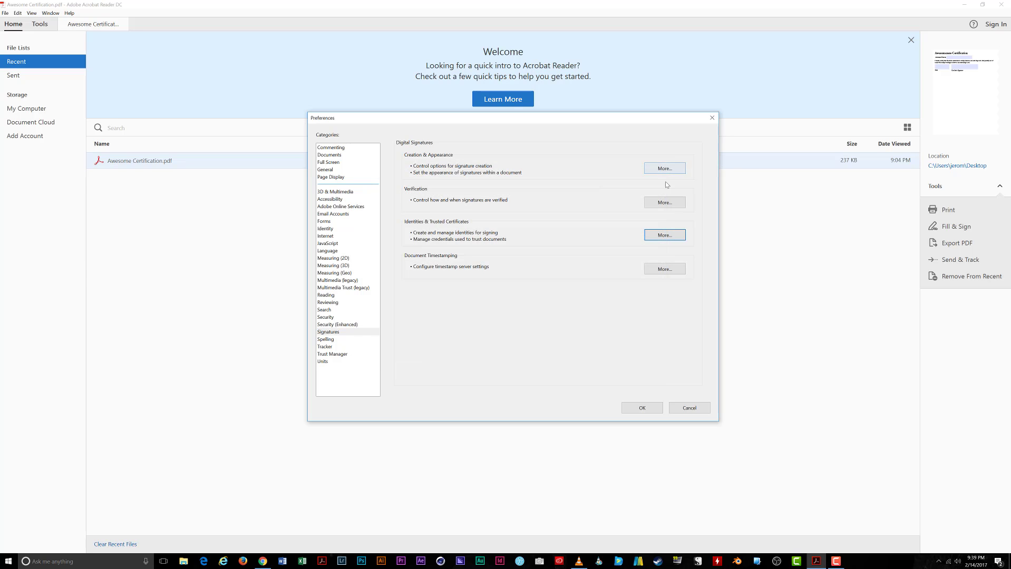
{"action": "left_click", "coordinate": [713, 118]}
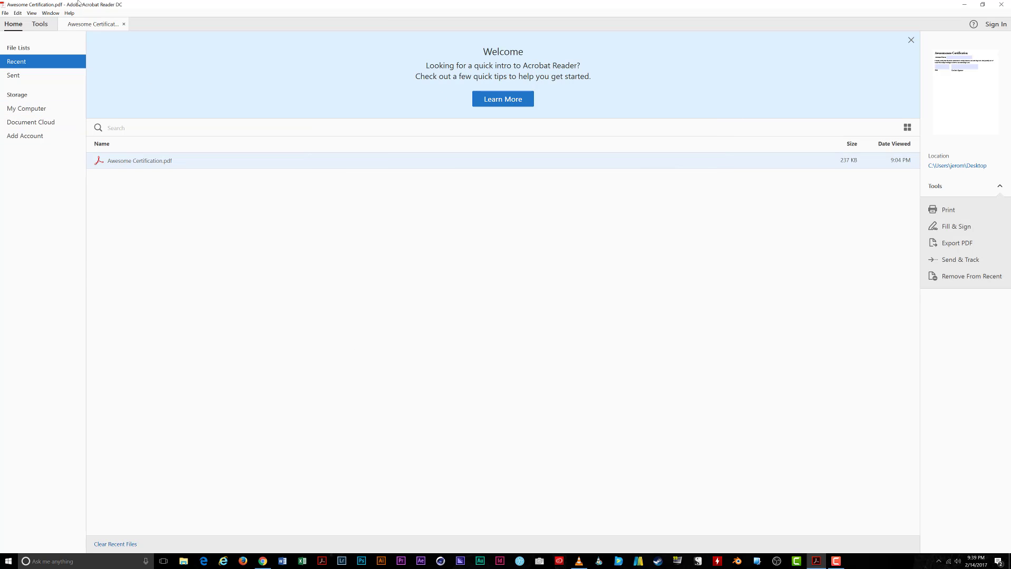
Step: In Awesome Certification.pdf, enter the recipient's name and set the Date to Feb 14, 2017
{"action": "left_click", "coordinate": [95, 25]}
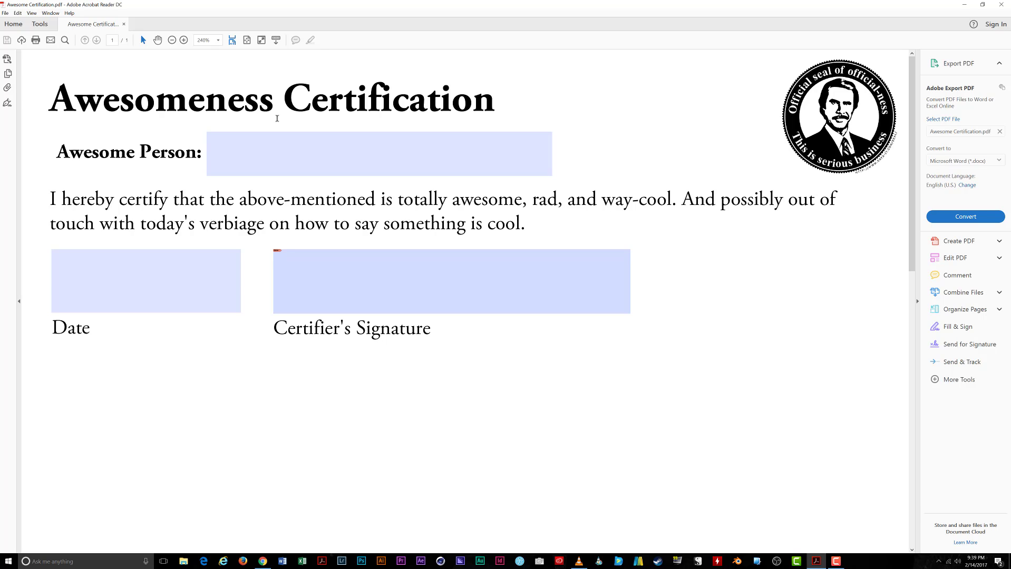
{"action": "left_click", "coordinate": [278, 153]}
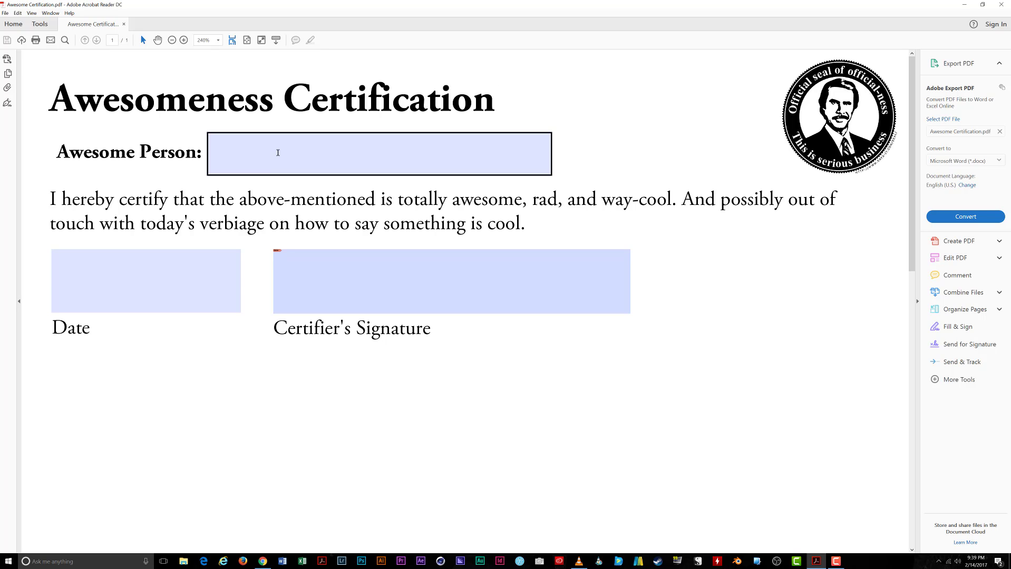
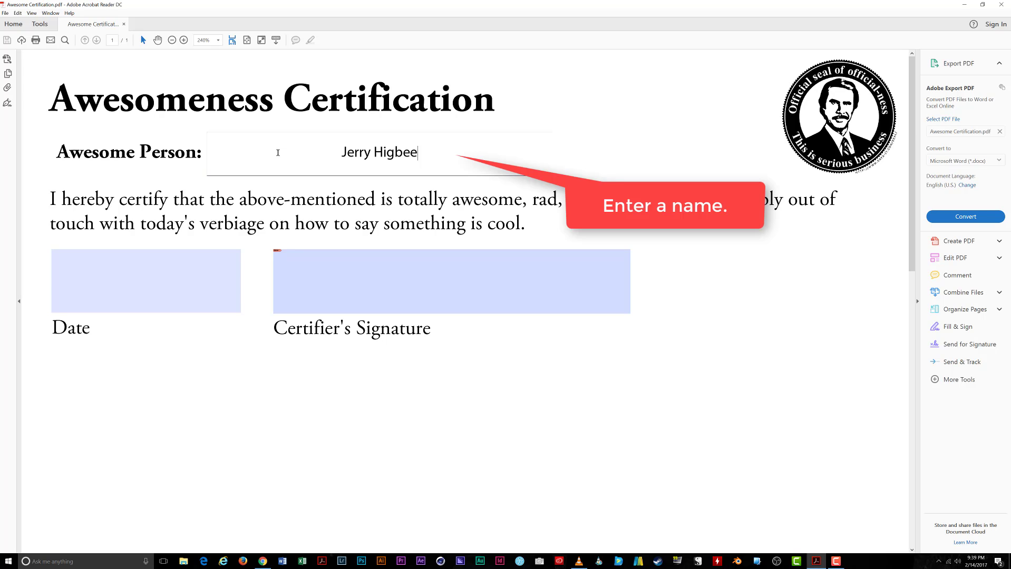
{"action": "key", "text": "Tab"}
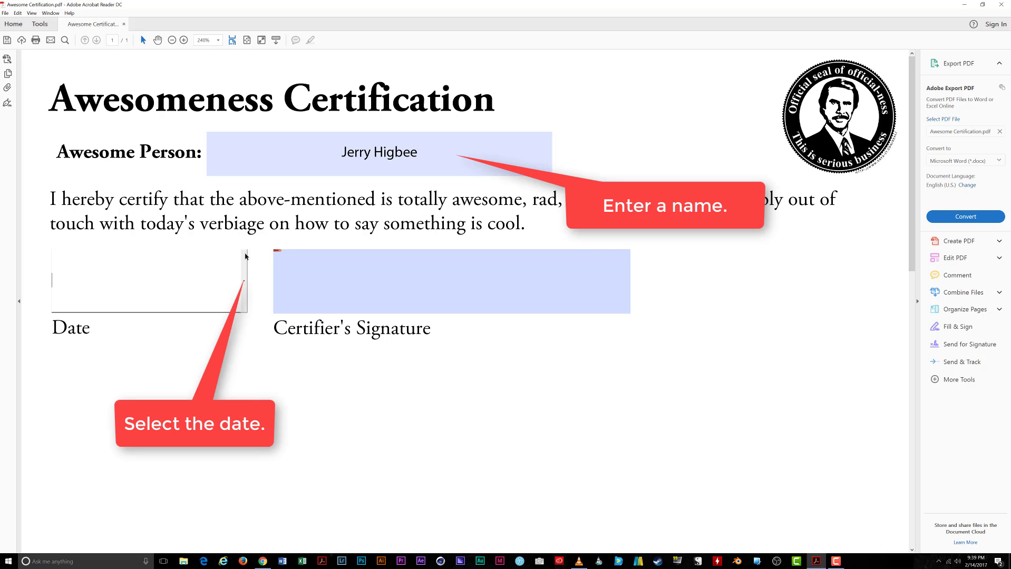
{"action": "left_click", "coordinate": [244, 281]}
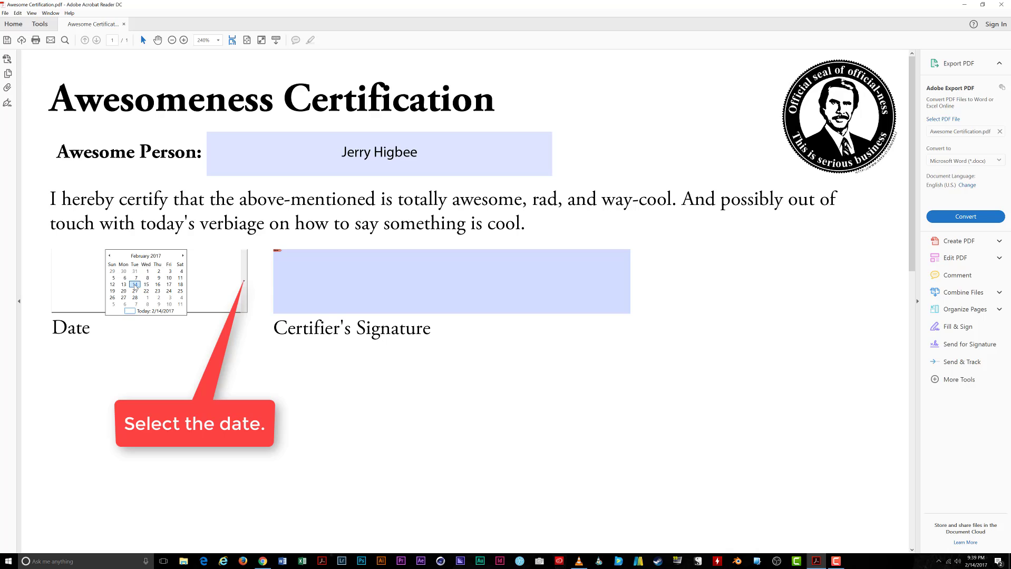
{"action": "left_click", "coordinate": [135, 284]}
{"action": "left_click", "coordinate": [396, 292]}
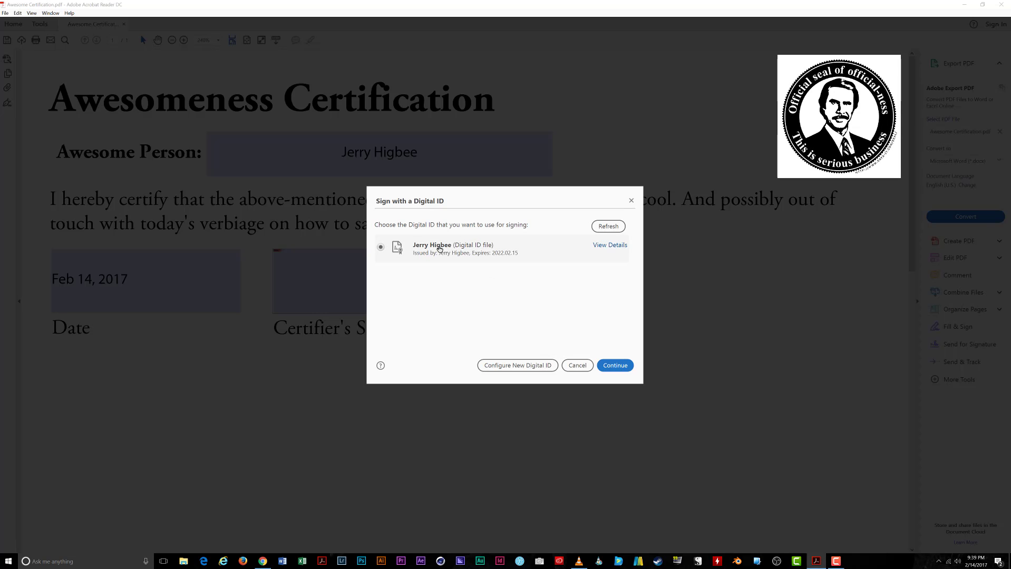
Step: Sign Certifier's Signature with the self-signed digital ID, entering its password
{"action": "left_click", "coordinate": [439, 249]}
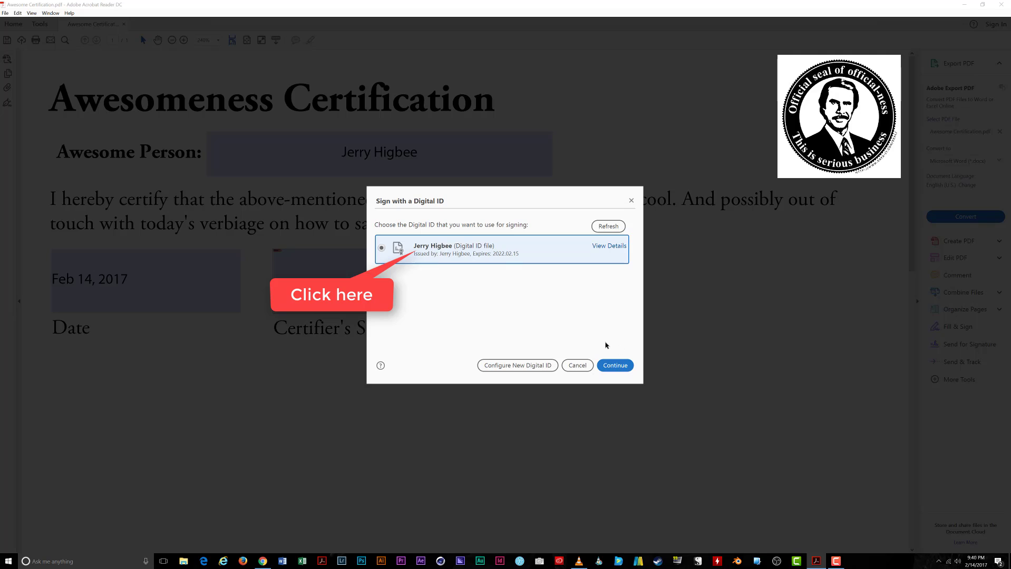
{"action": "left_click", "coordinate": [615, 365]}
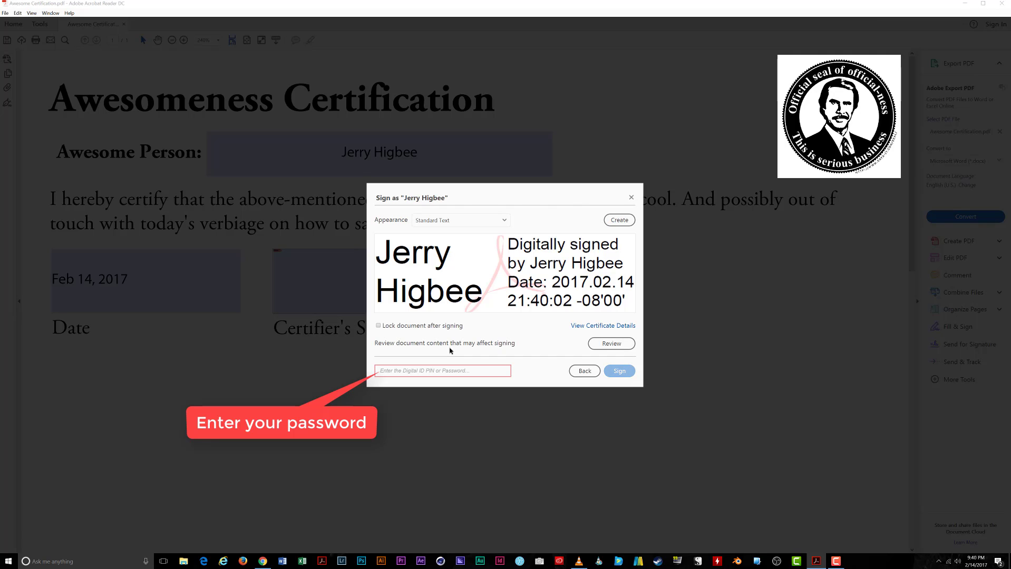
{"action": "type", "text": "•••••"}
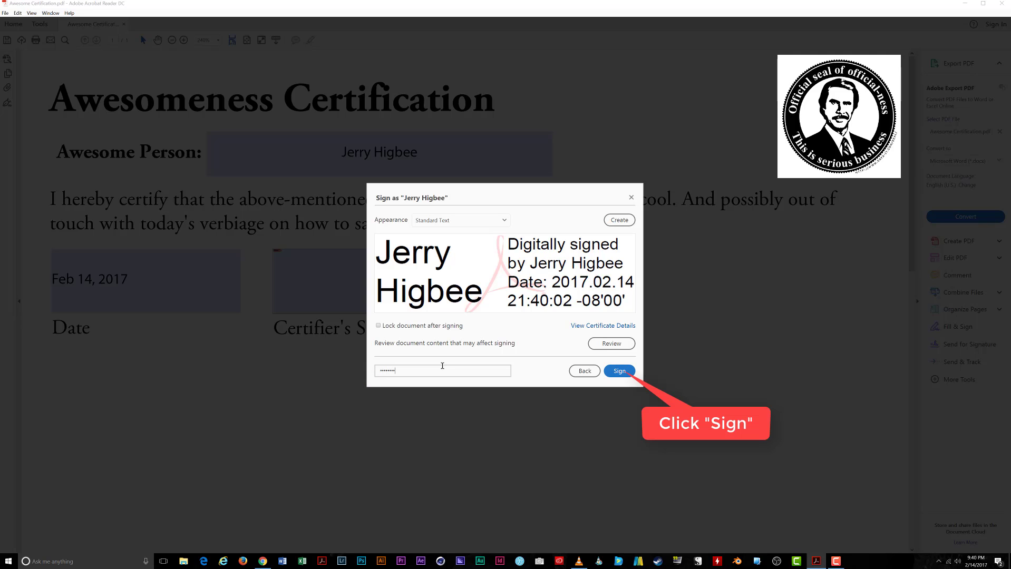
{"action": "left_click", "coordinate": [620, 371]}
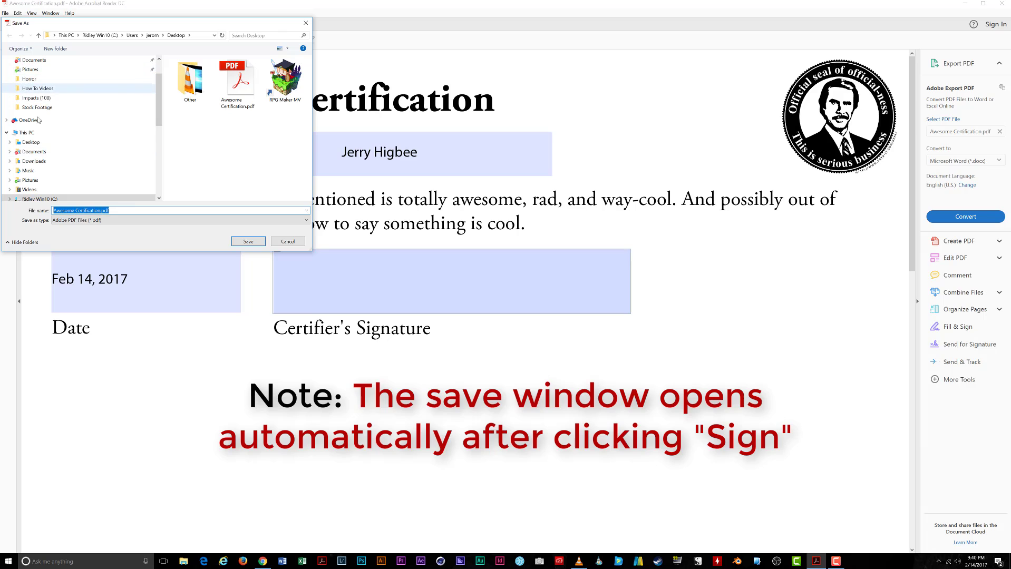
Step: Save the signed copy to the Desktop as Awesome Certification 1.pdf
{"action": "left_click", "coordinate": [100, 210]}
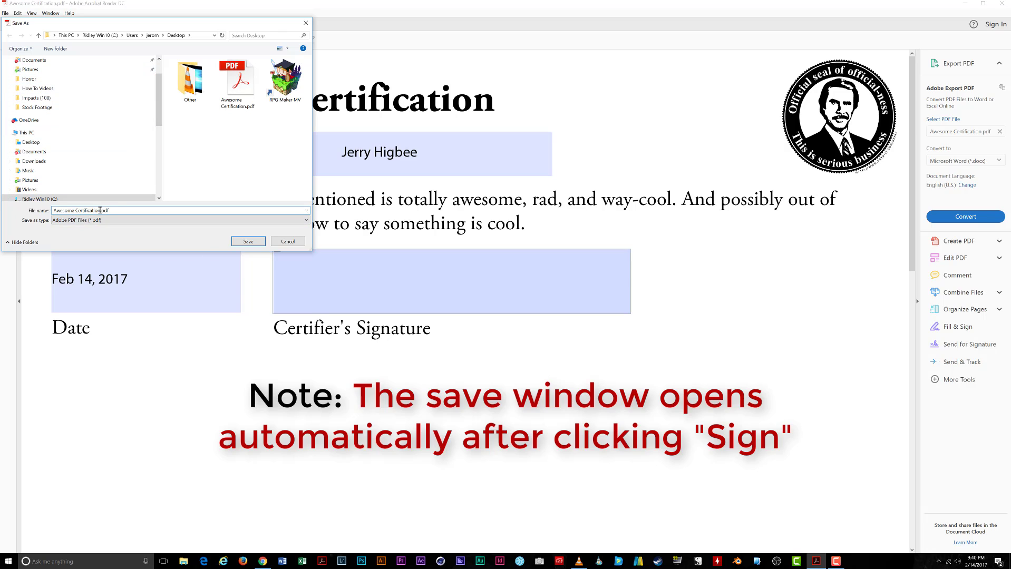
{"action": "type", "text": "1"}
{"action": "left_click", "coordinate": [254, 243]}
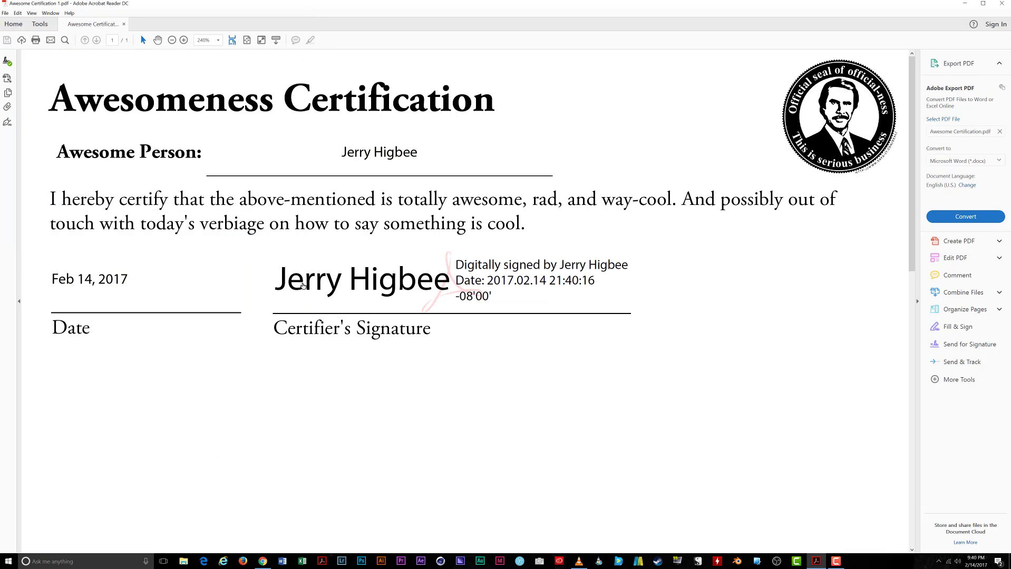
Step: Confirm the signature is valid, check the name and date, and open the signature's context menu
{"action": "left_click", "coordinate": [290, 285]}
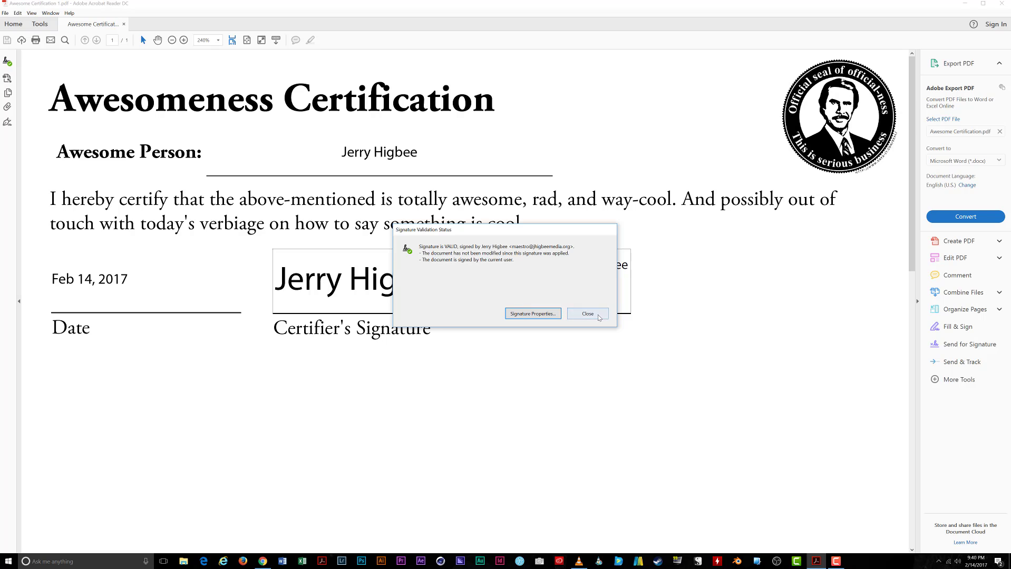
{"action": "left_click", "coordinate": [588, 314]}
{"action": "double_click", "coordinate": [392, 153]}
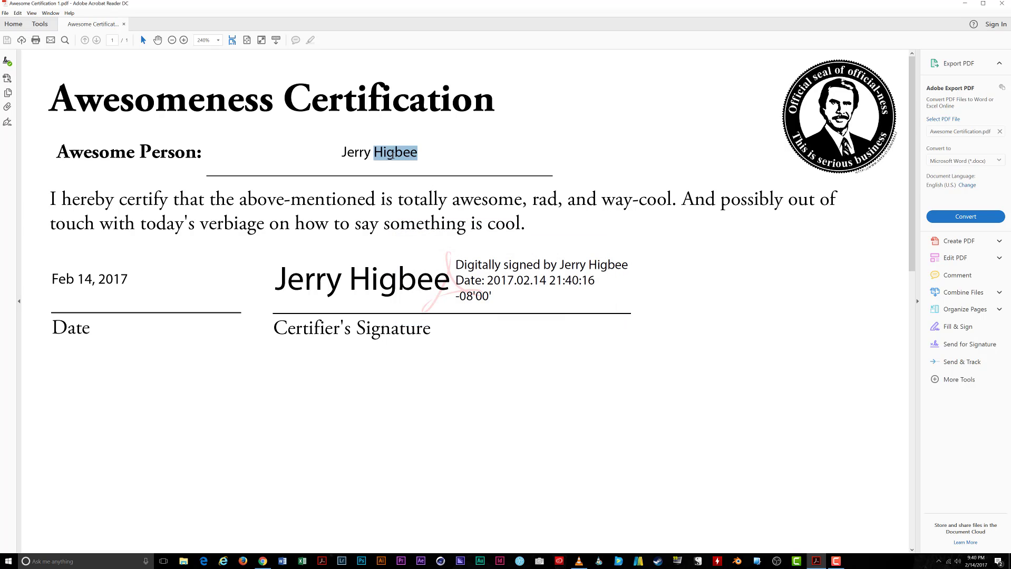
{"action": "left_click", "coordinate": [393, 154]}
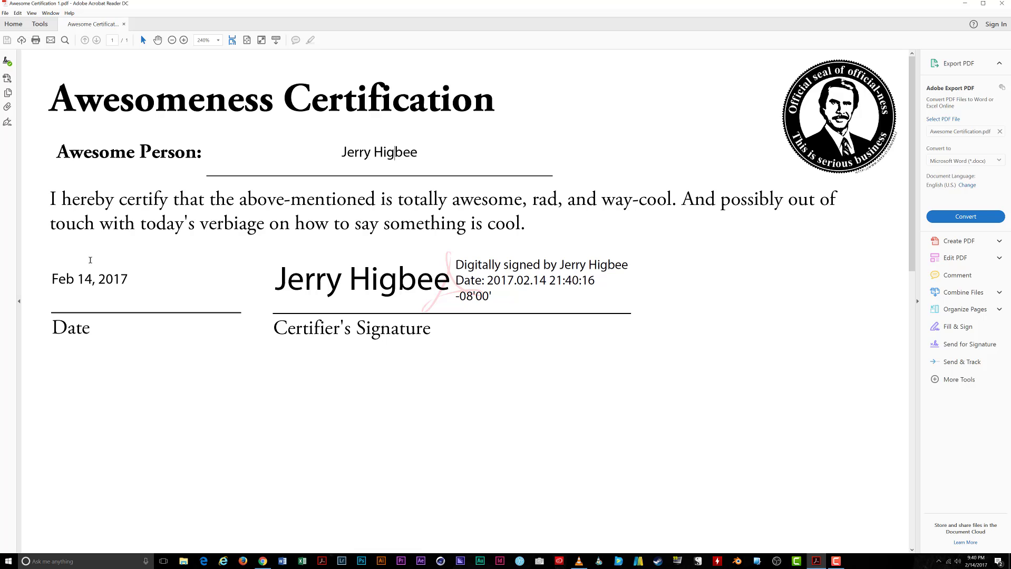
{"action": "double_click", "coordinate": [84, 280]}
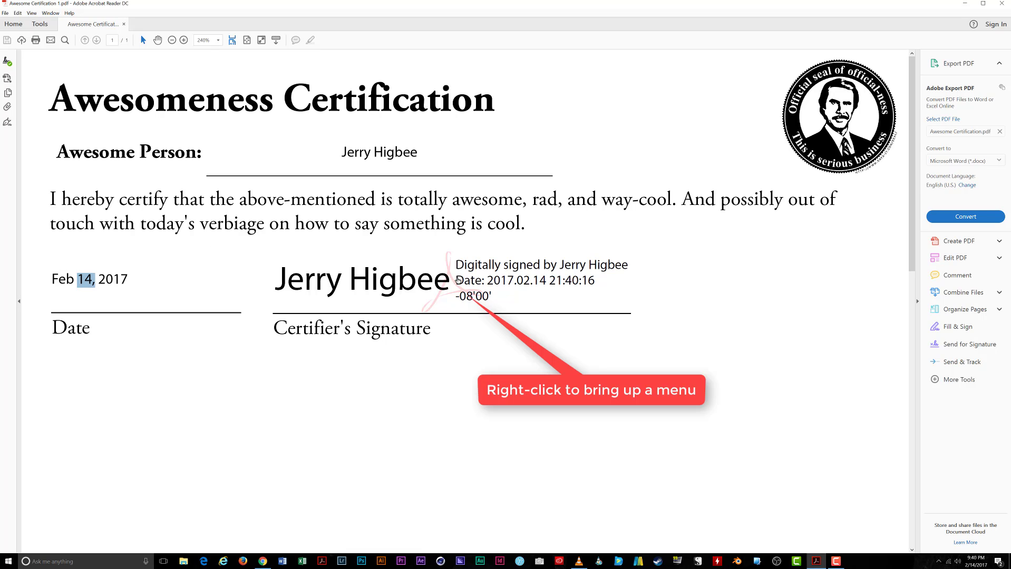
{"action": "right_click", "coordinate": [435, 283]}
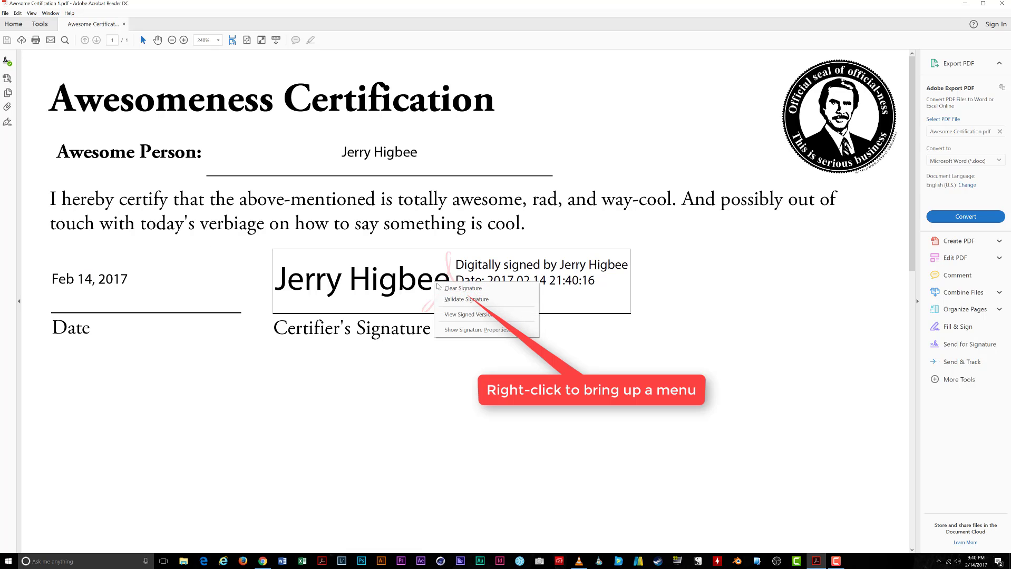
Step: Clear the signature, leave the name unchanged after a test edit, and begin signing Certifier's Signature again
{"action": "left_click", "coordinate": [463, 289]}
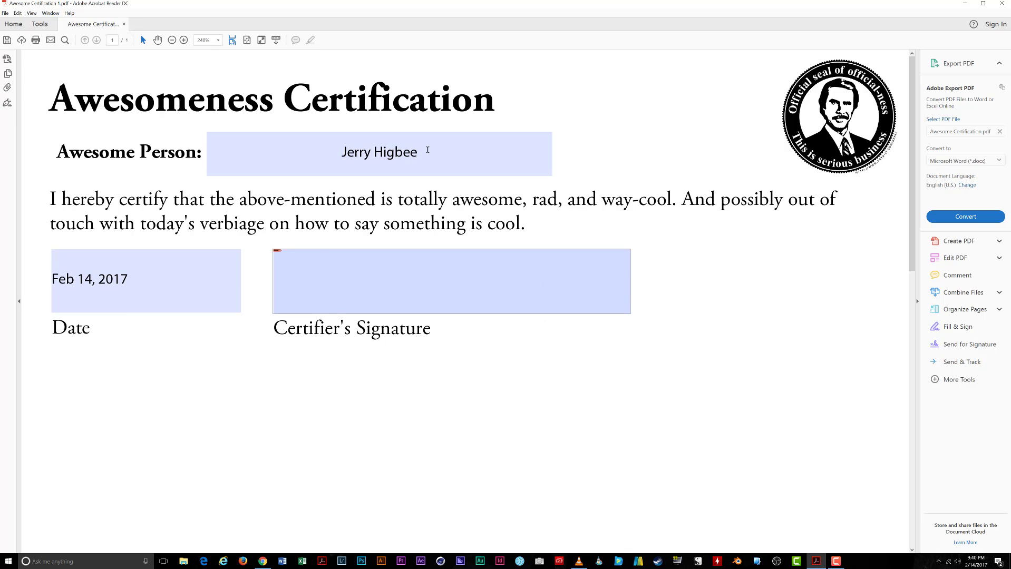
{"action": "left_click", "coordinate": [427, 150]}
{"action": "type", "text": "r"}
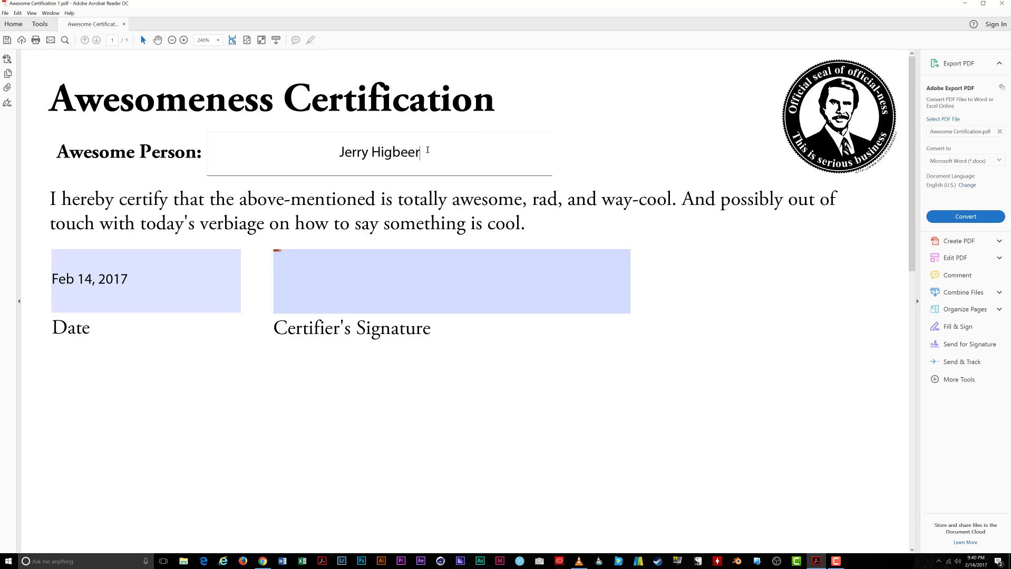
{"action": "key", "text": "BackSpace"}
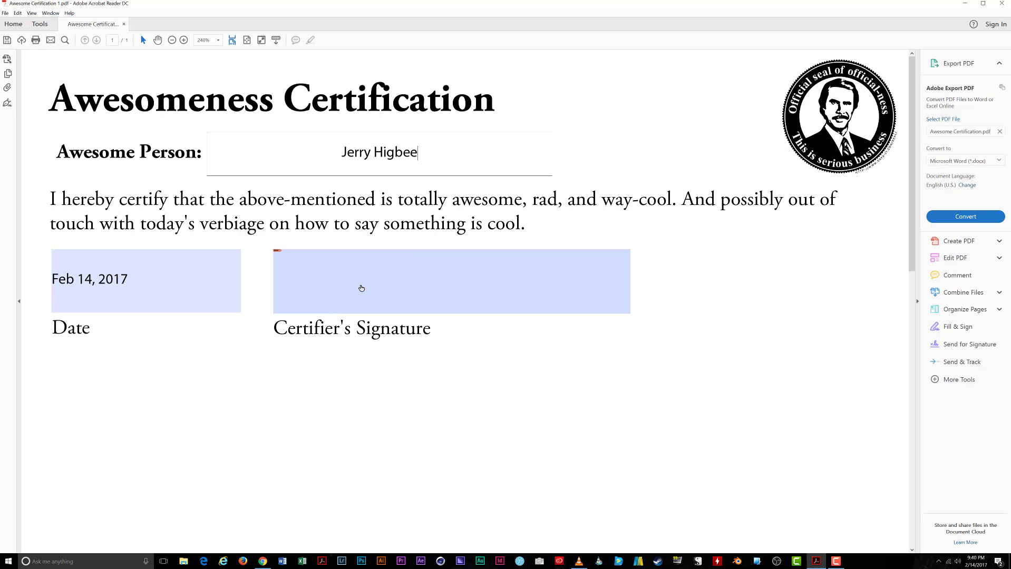
{"action": "left_click", "coordinate": [361, 289]}
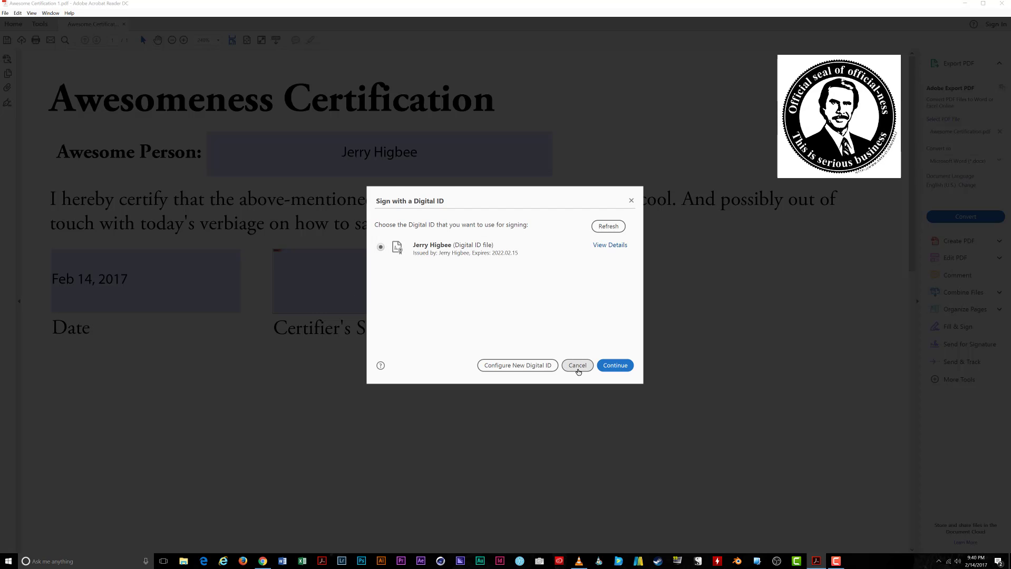
Step: Restart signing the Certifier's Signature field with the self-signed digital ID, entering its password
{"action": "left_click", "coordinate": [577, 365]}
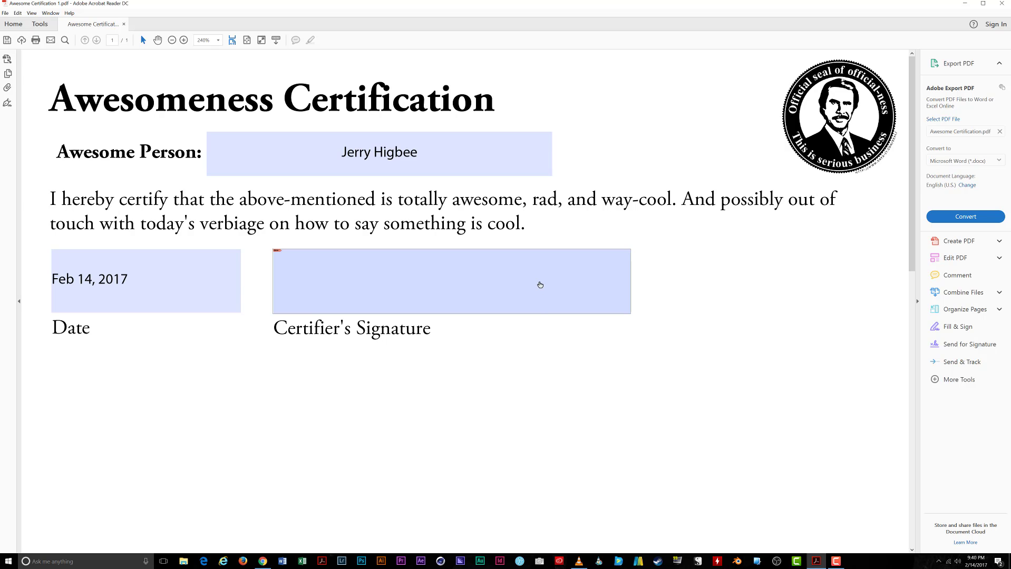
{"action": "left_click", "coordinate": [539, 283]}
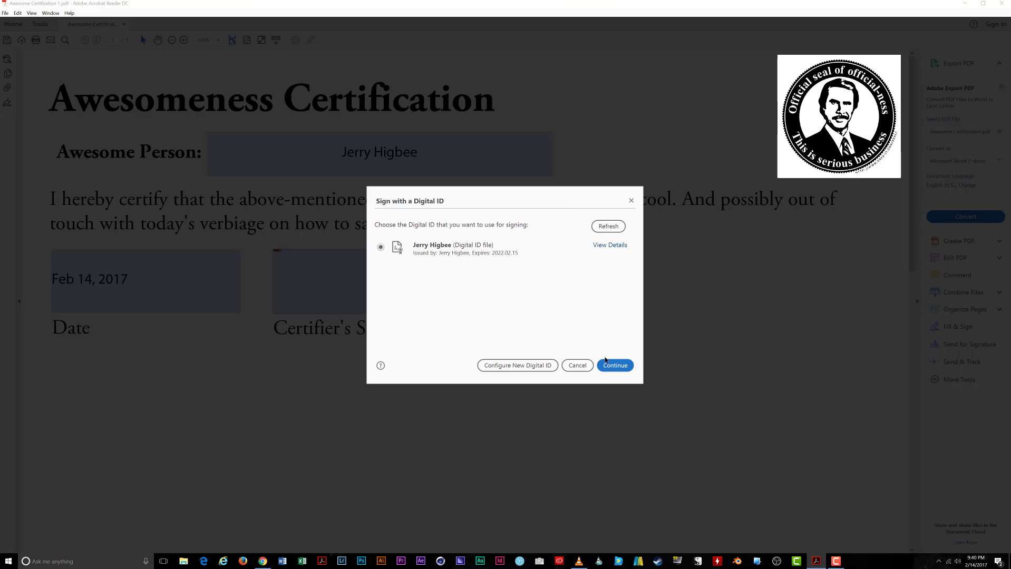
{"action": "left_click", "coordinate": [524, 248]}
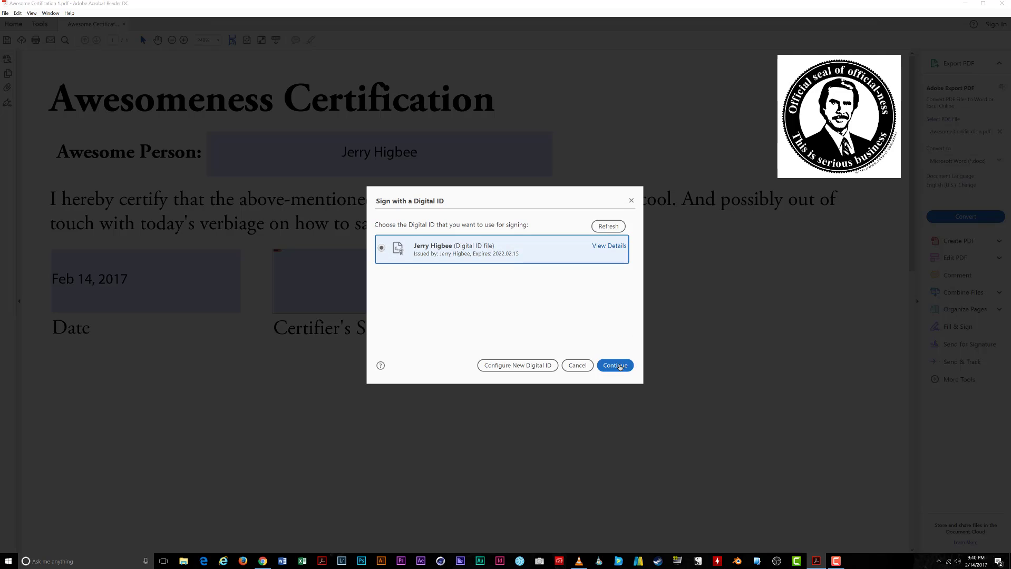
{"action": "left_click", "coordinate": [615, 366]}
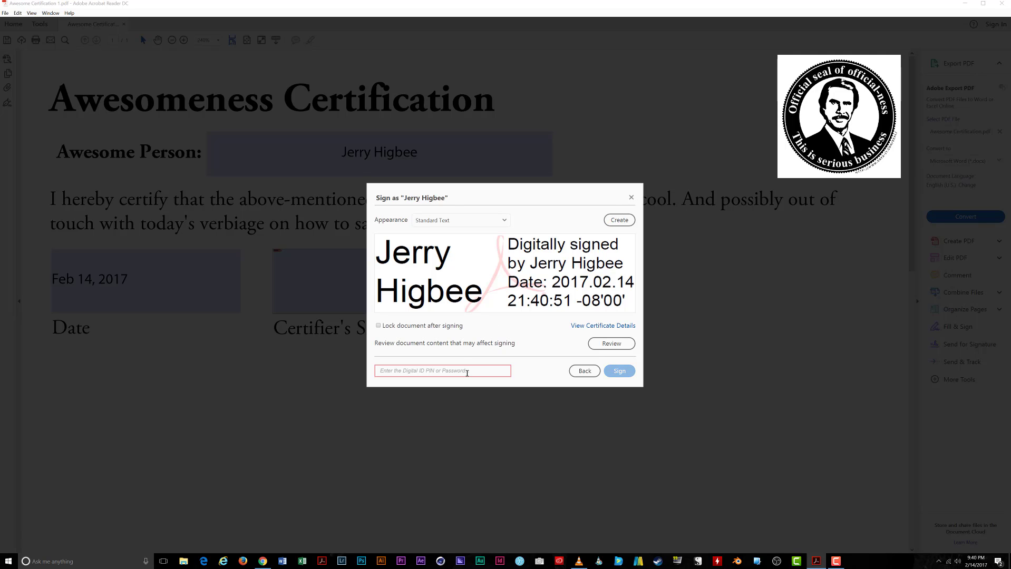
{"action": "type", "text": "••••••"}
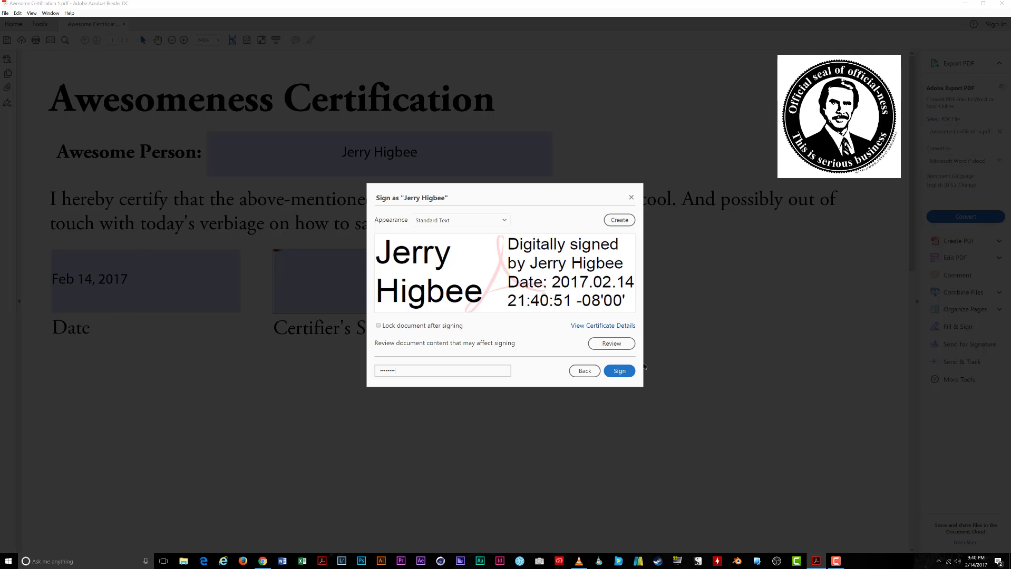
{"action": "left_click", "coordinate": [627, 372]}
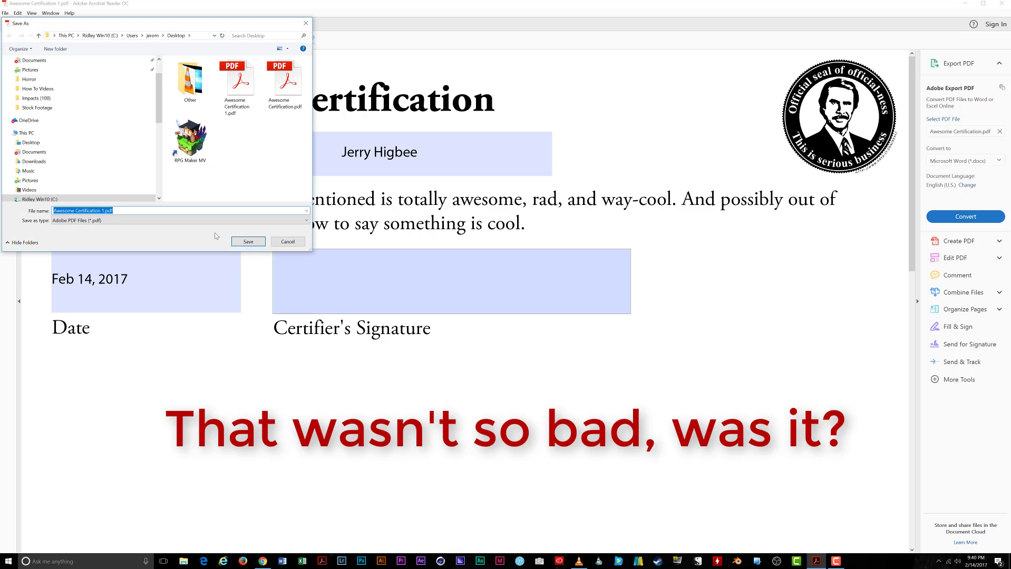
Step: Save the re-signed certificate as Awesome Certification 1.pdf on the Desktop, replacing the existing file
{"action": "left_click", "coordinate": [249, 241]}
{"action": "left_click", "coordinate": [525, 281]}
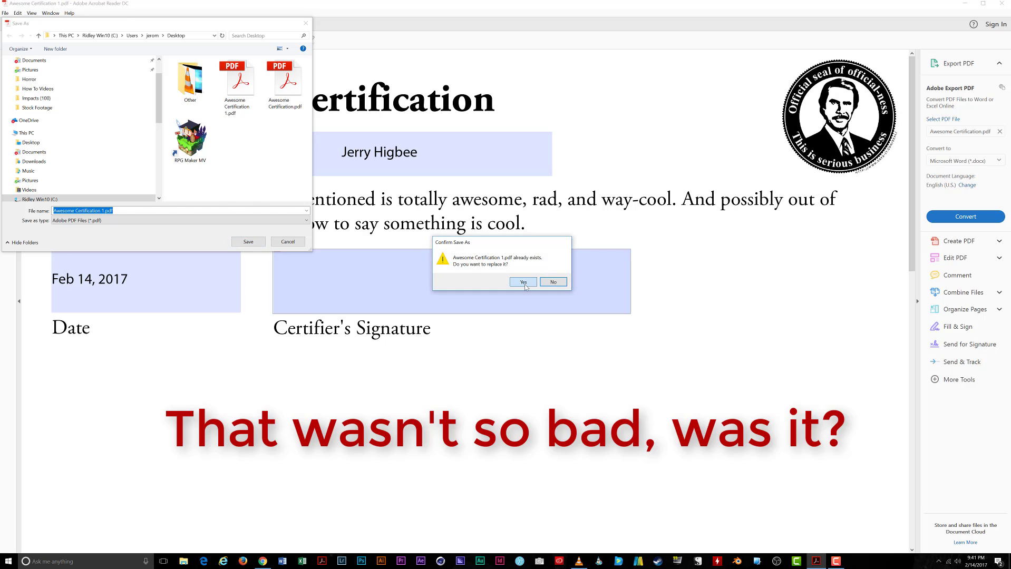